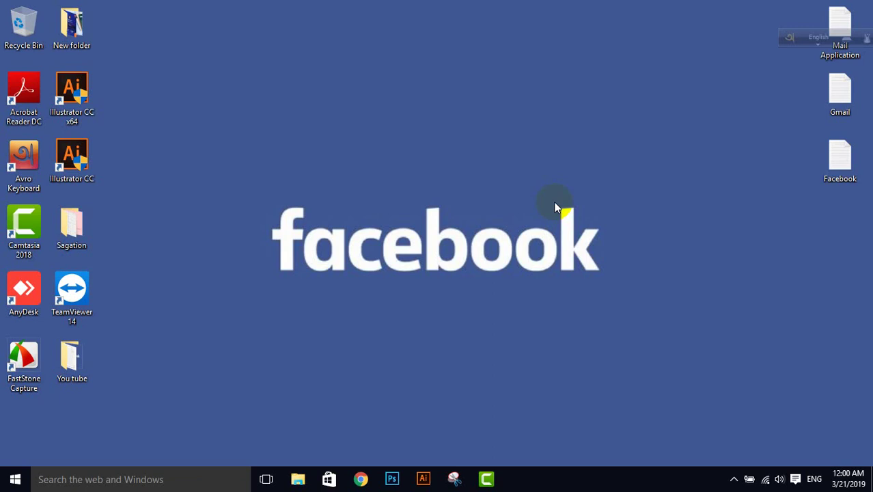
Step: Load facebook.com in Chrome and cancel the Restore default homepage prompt
click(362, 479)
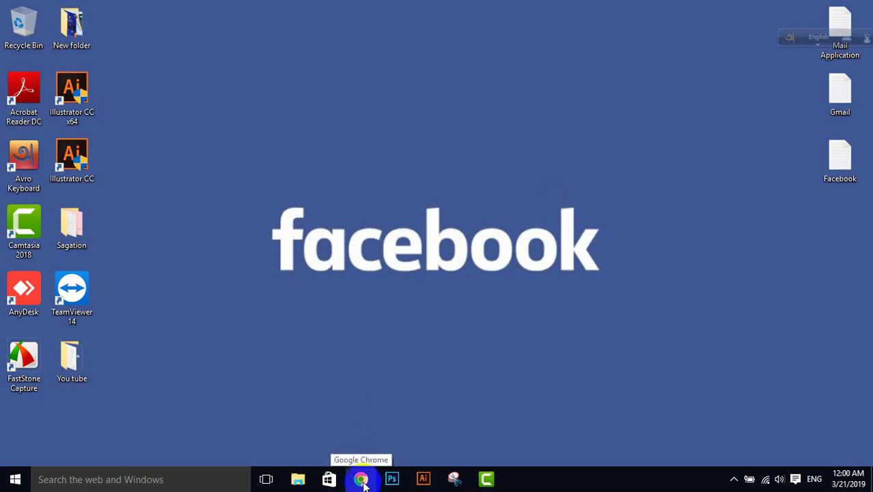
click(362, 479)
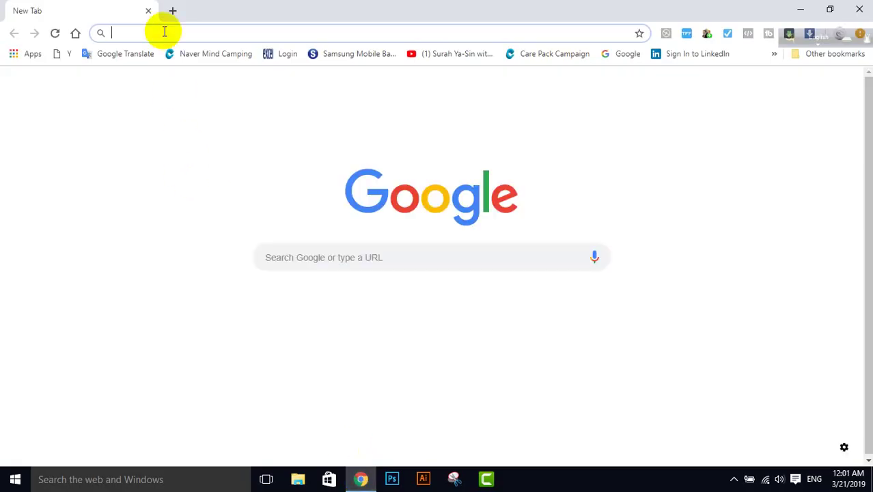
text(fac)
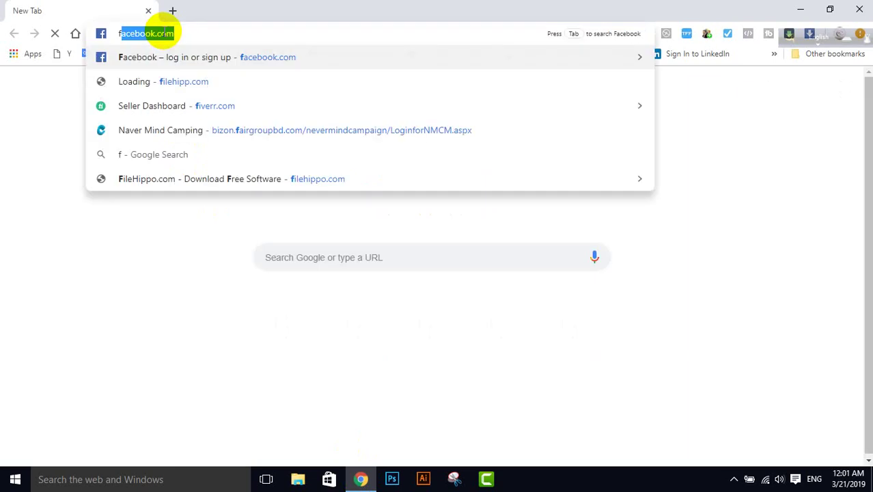
text(e)
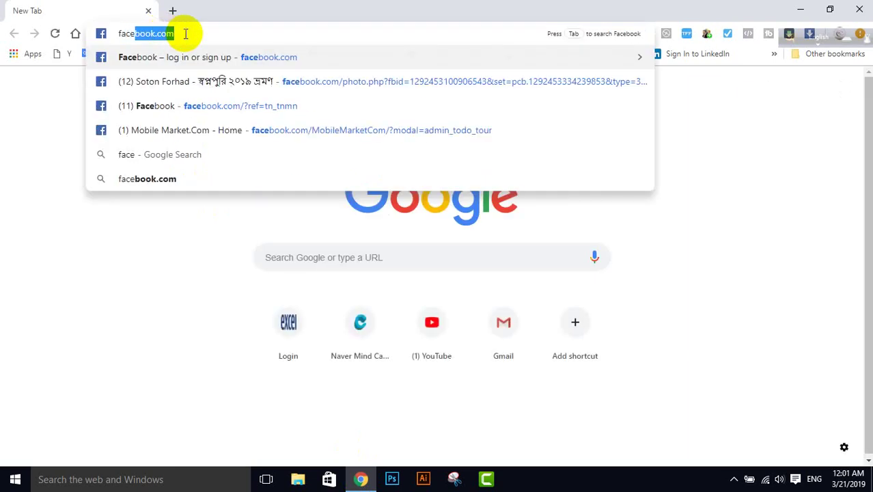
click(186, 36)
key(Return)
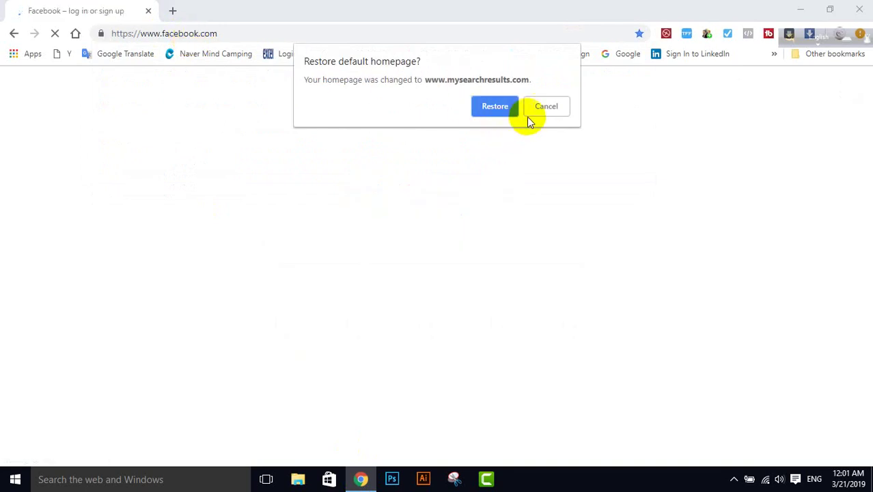
click(546, 108)
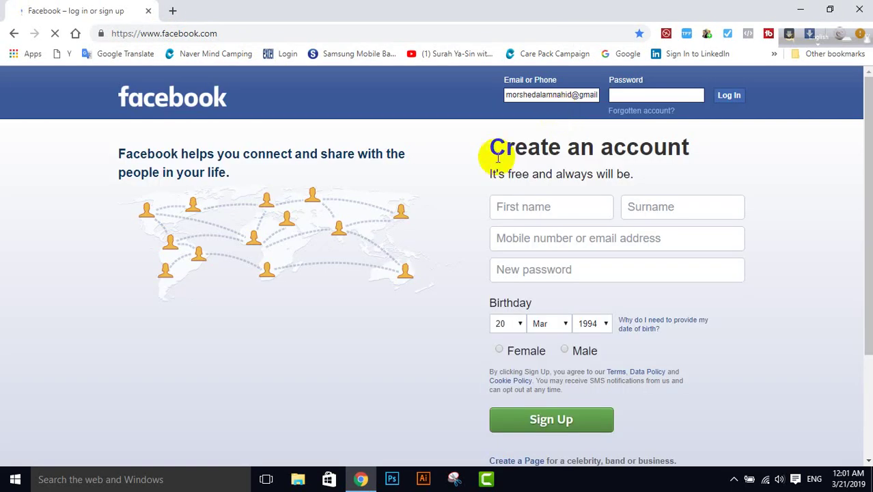
click(731, 97)
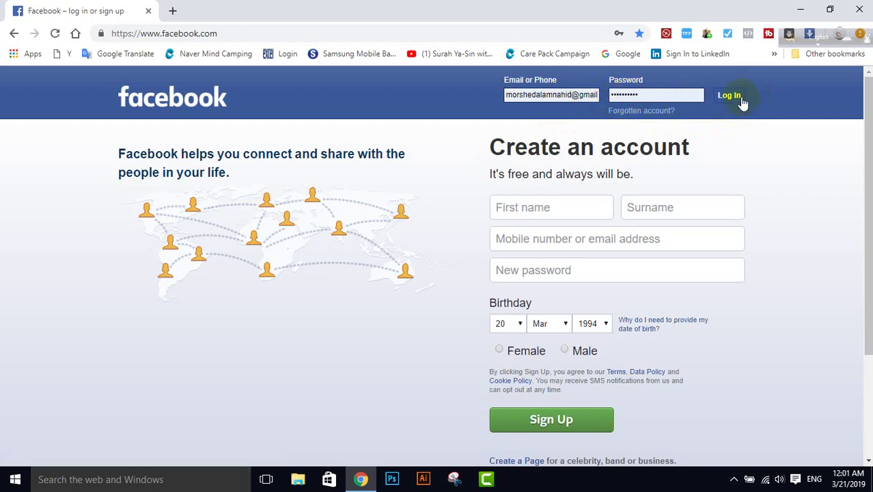
mouse_move(725, 157)
mouse_down()
mouse_move(624, 142)
mouse_move(461, 146)
mouse_move(729, 152)
mouse_up()
click(730, 152)
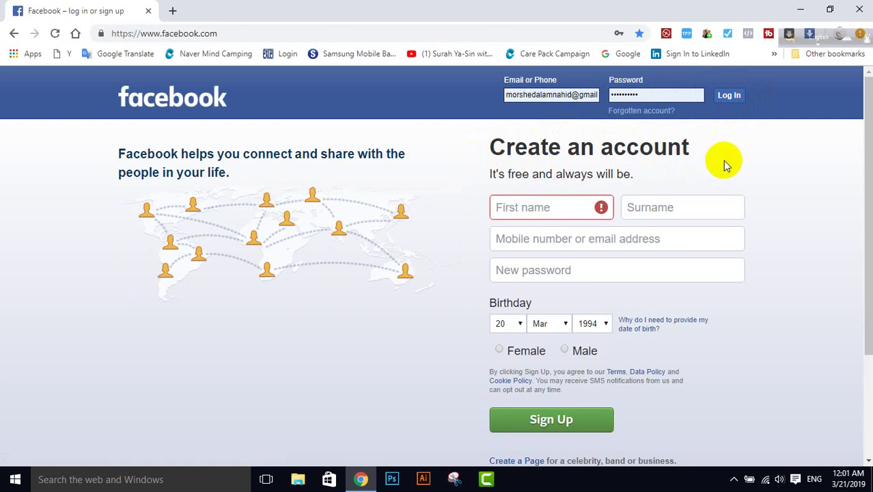
scroll(725, 164, down, 2)
click(567, 142)
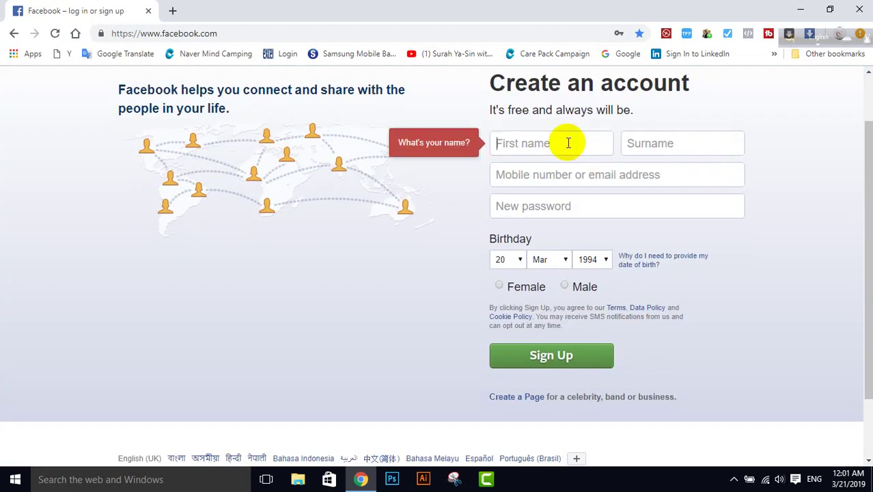
click(658, 142)
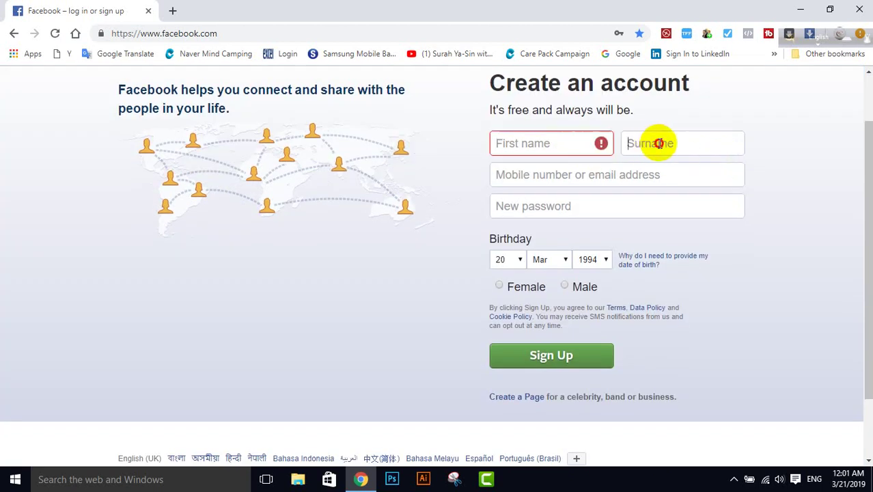
click(577, 145)
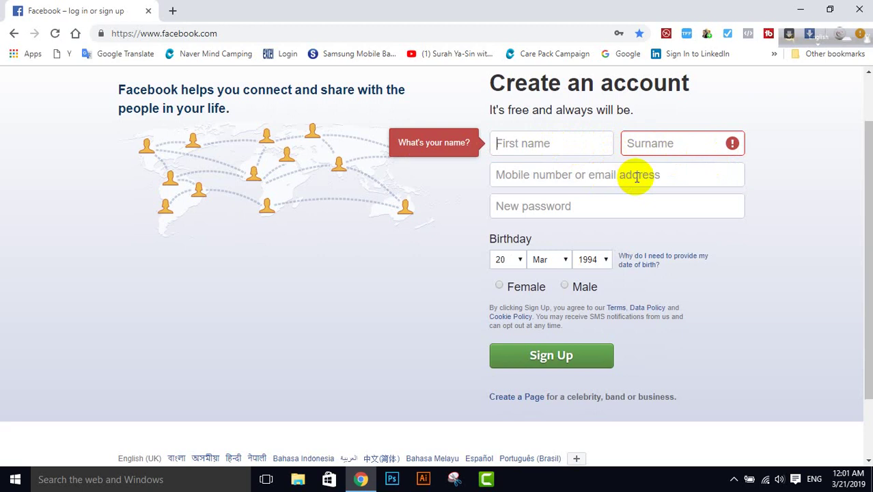
click(783, 180)
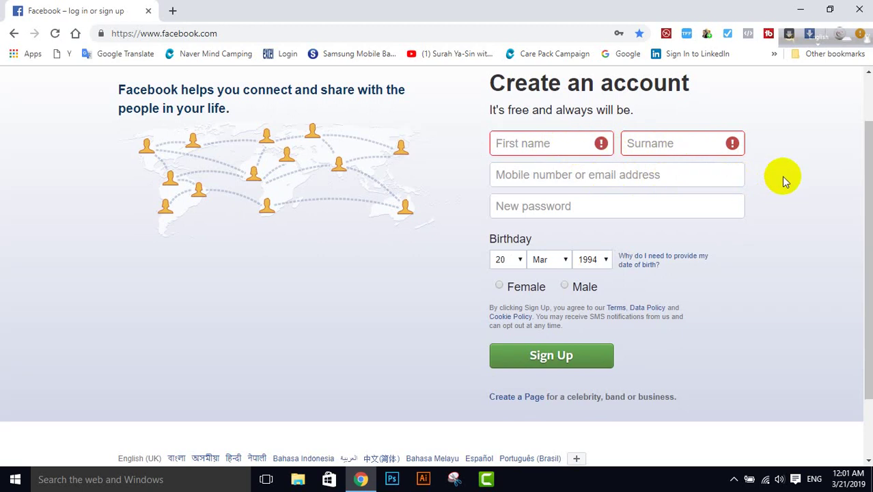
Step: Enter first name 'Bd Smart' and surname 'Tips' on the sign-up form
click(564, 145)
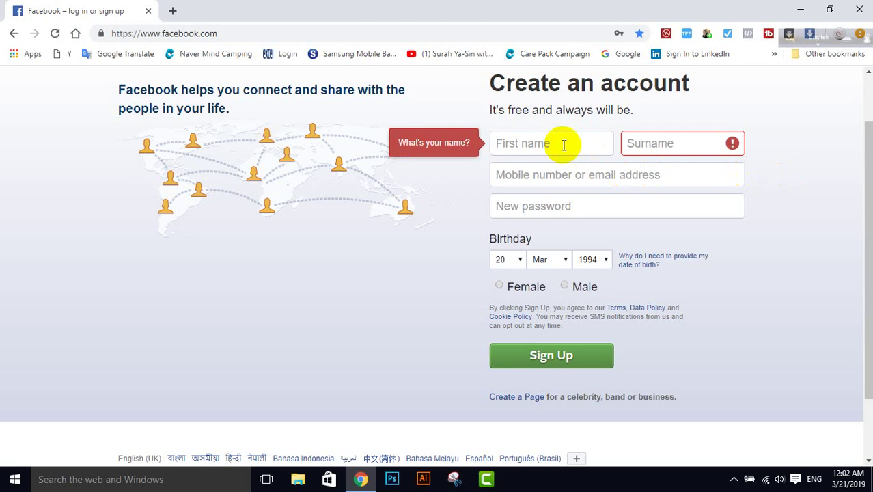
text(Bd S)
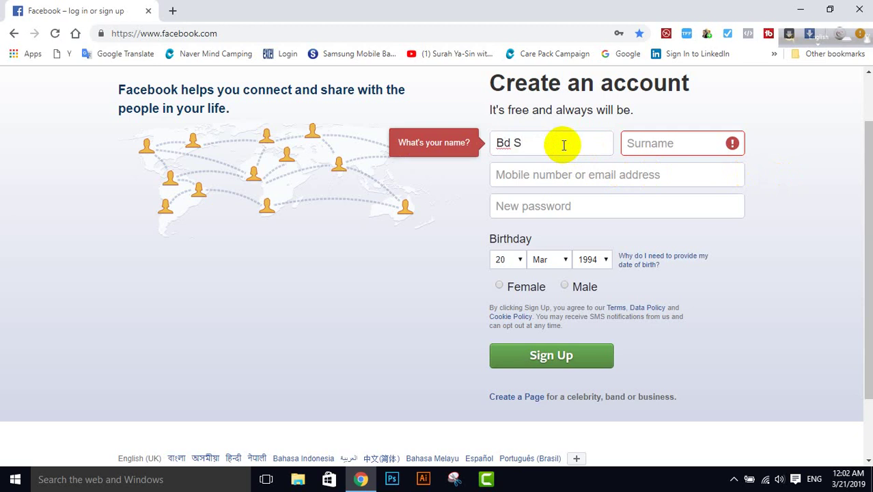
text(mart)
click(666, 144)
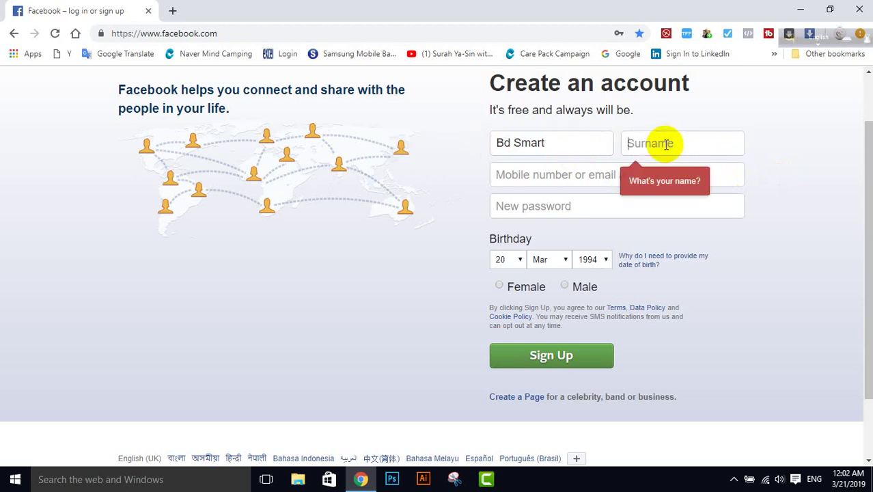
text(Tips)
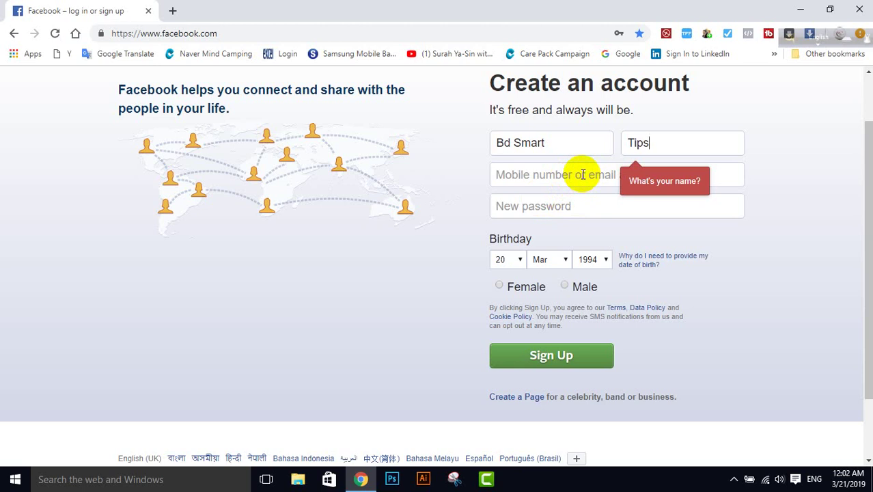
click(582, 174)
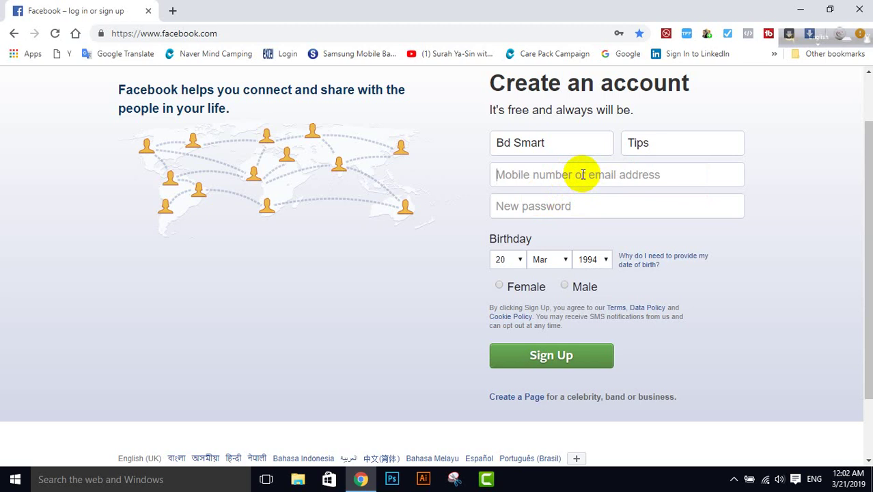
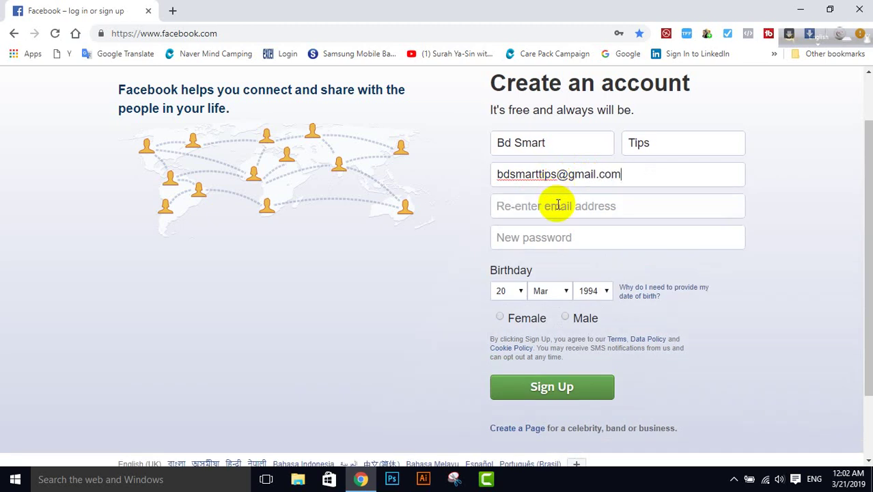
Step: Type the account's Gmail address into the Mobile number or email field
click(558, 205)
Step: Copy the typed e-mail address and paste it into the Re-enter email field
drag(643, 175, 492, 173)
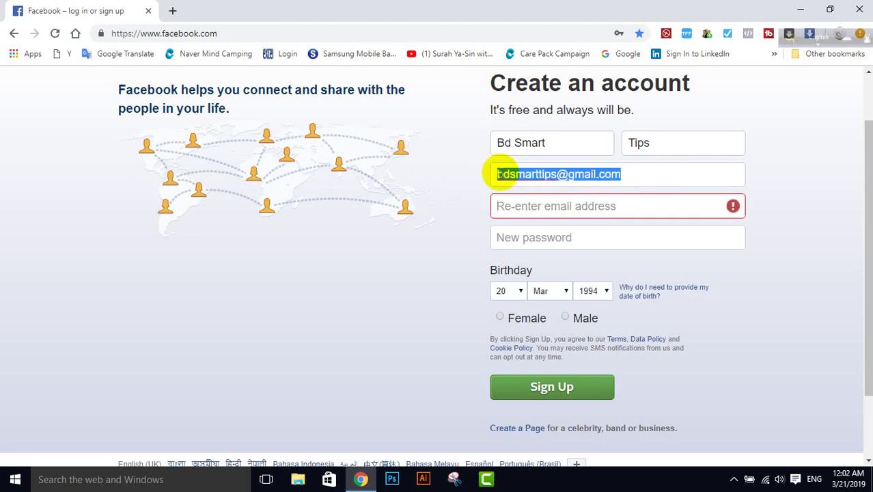
right_click(556, 174)
click(586, 199)
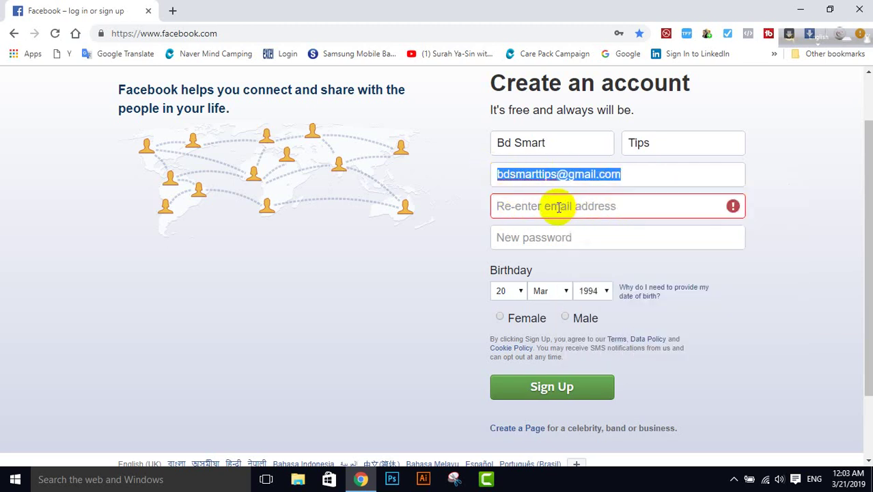
click(558, 206)
right_click(559, 207)
click(589, 284)
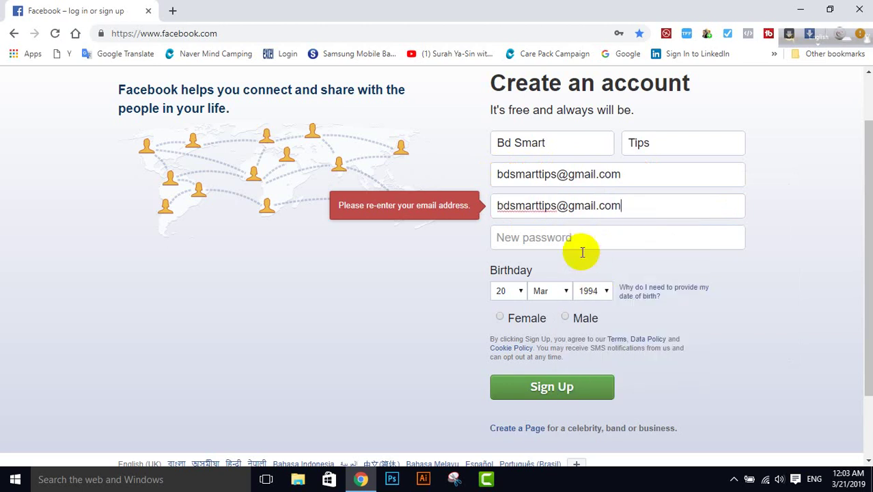
click(571, 237)
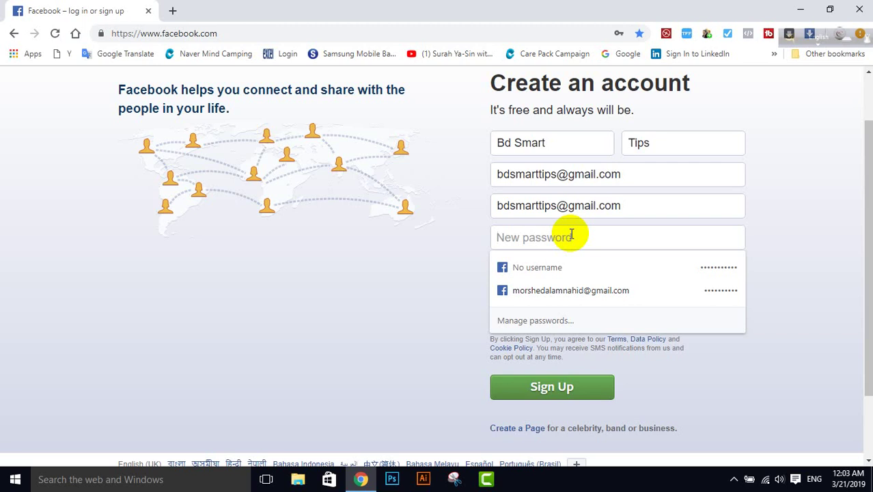
Step: Type the account password into the New password field
text(••)
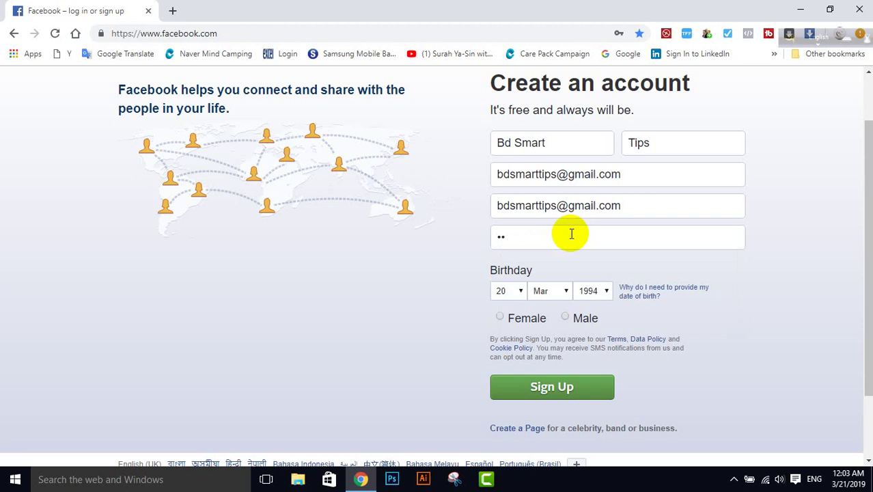
text(•••••••••)
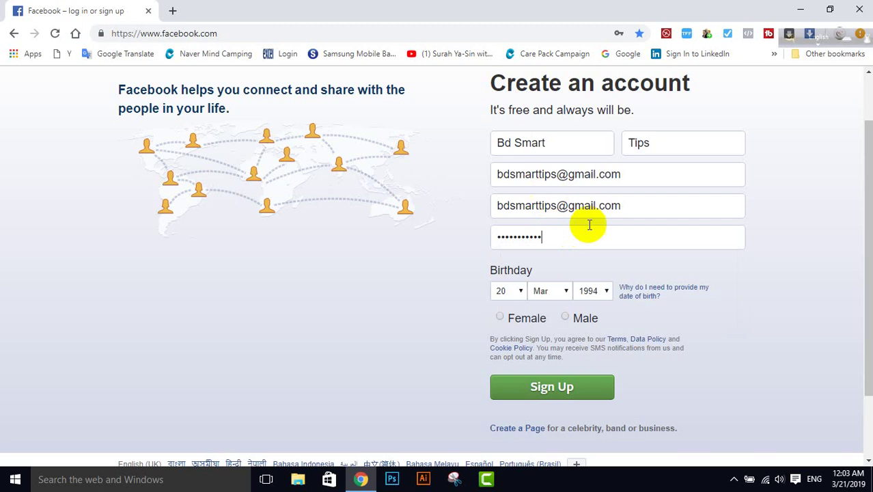
scroll(589, 225, down, 3)
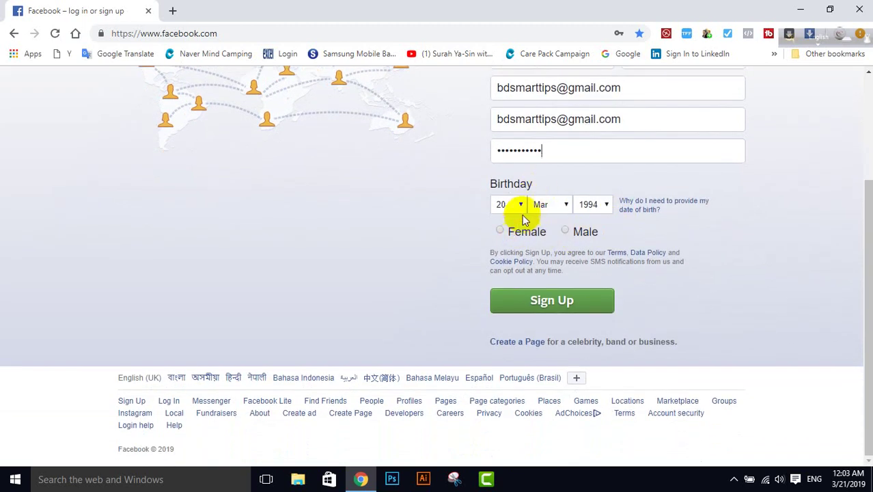
click(520, 206)
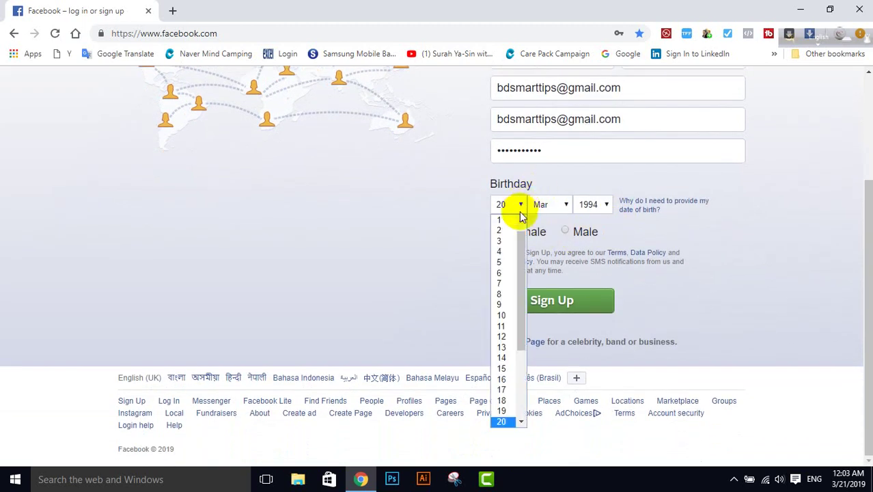
click(512, 390)
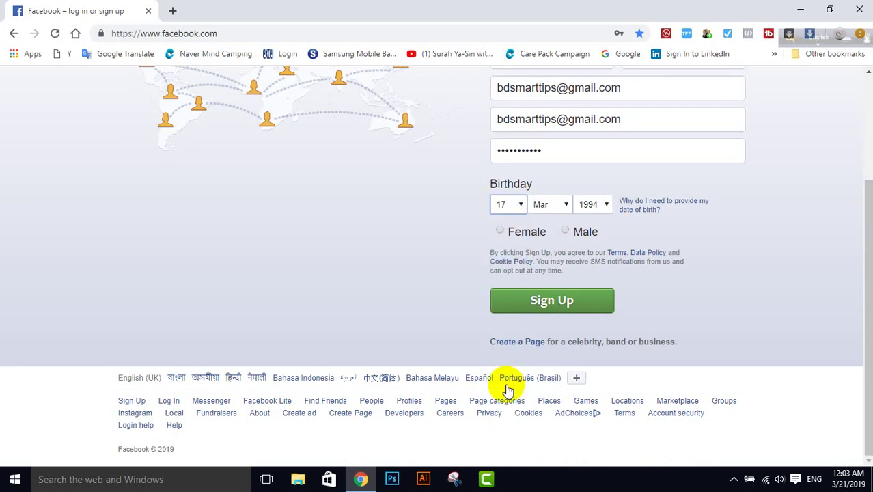
click(557, 204)
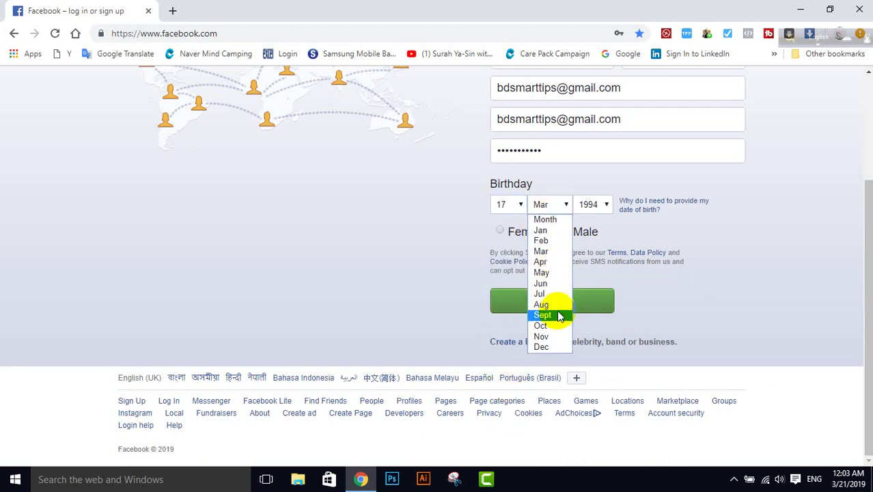
click(550, 284)
click(608, 204)
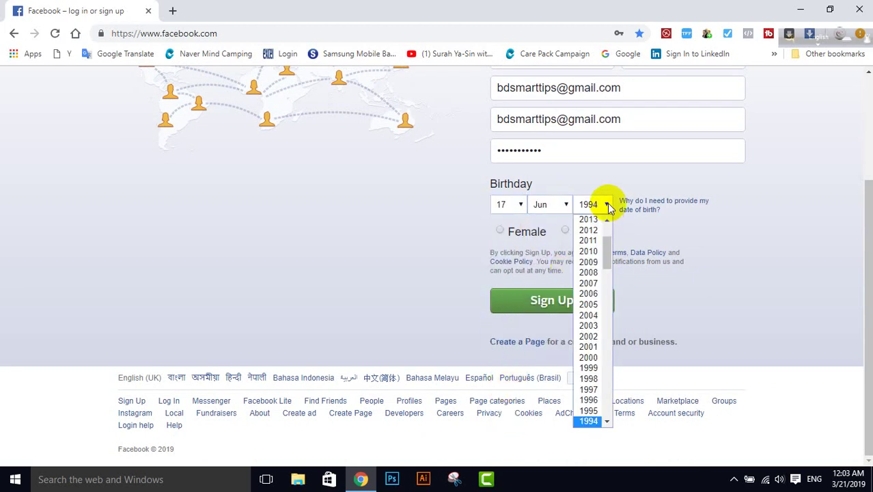
scroll(603, 230, down, 10)
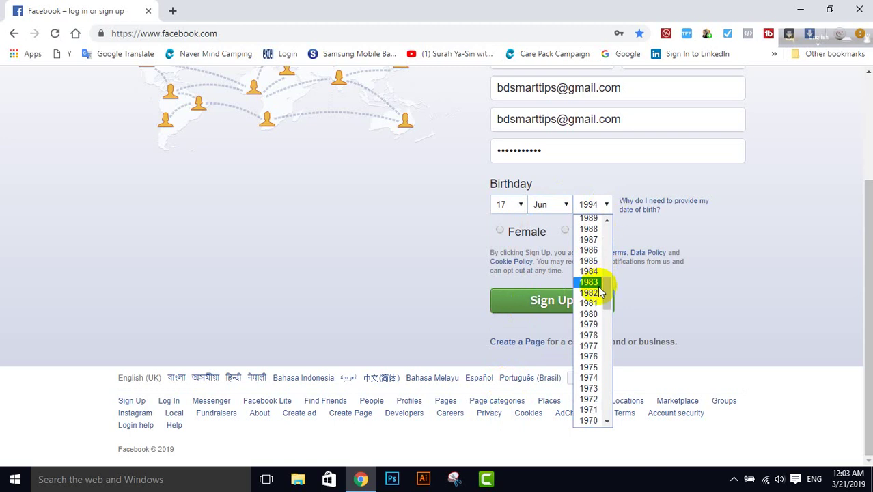
scroll(598, 293, up, 4)
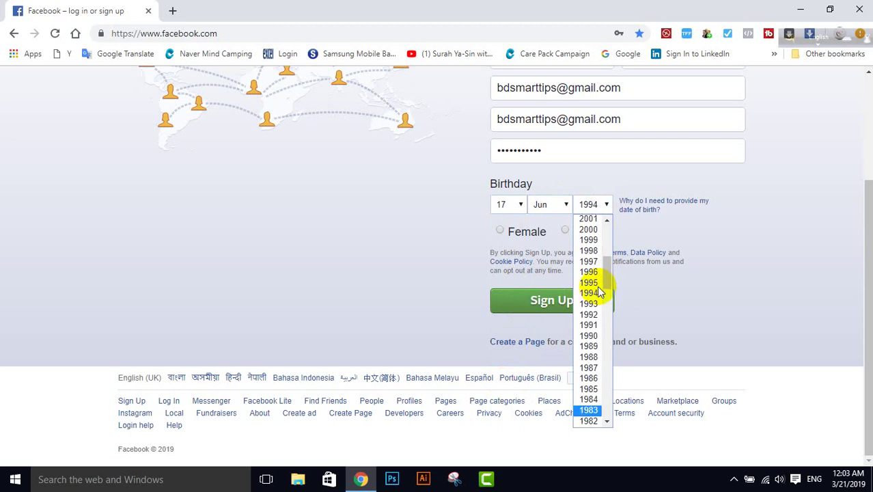
click(591, 336)
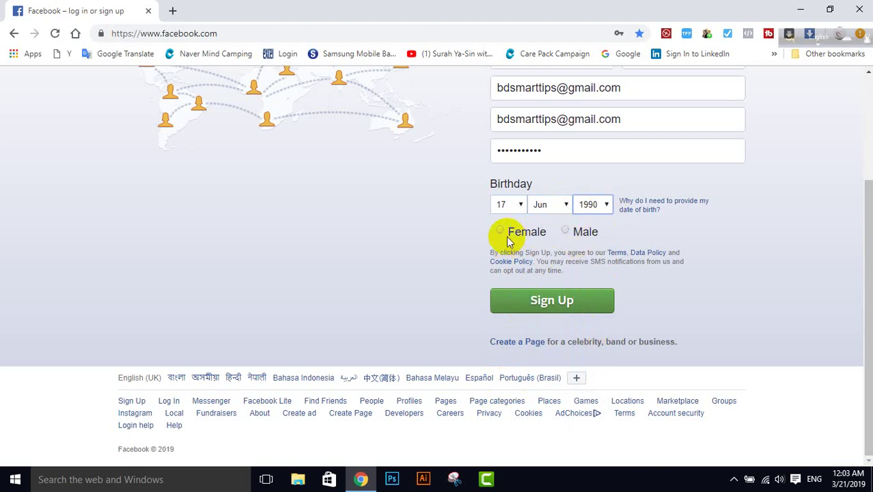
click(566, 231)
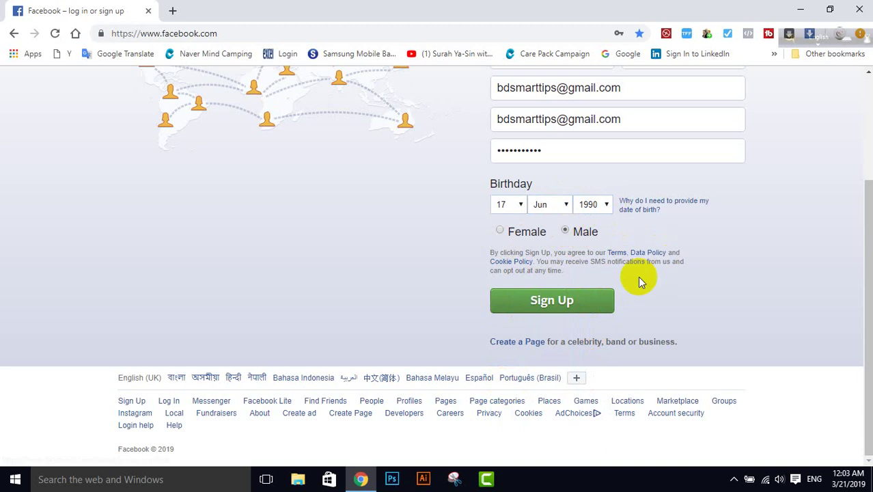
click(564, 305)
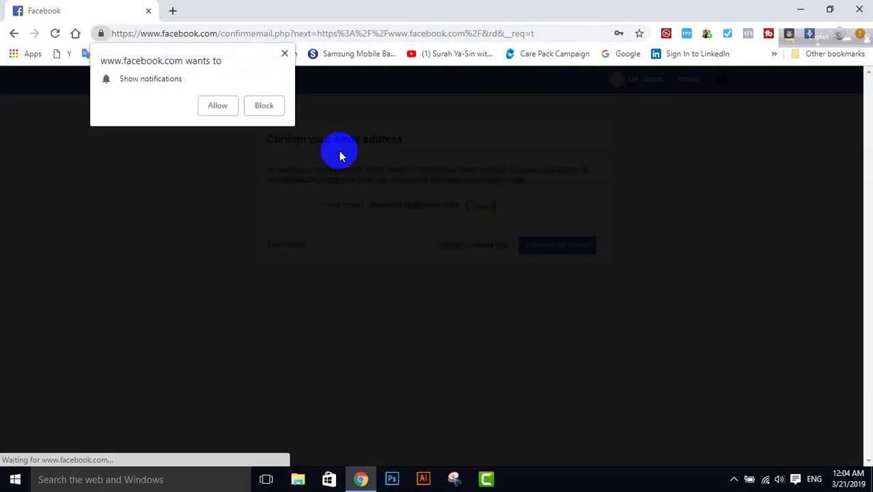
Step: Dismiss the notifications request and the overlay on the Confirm your email page
click(284, 53)
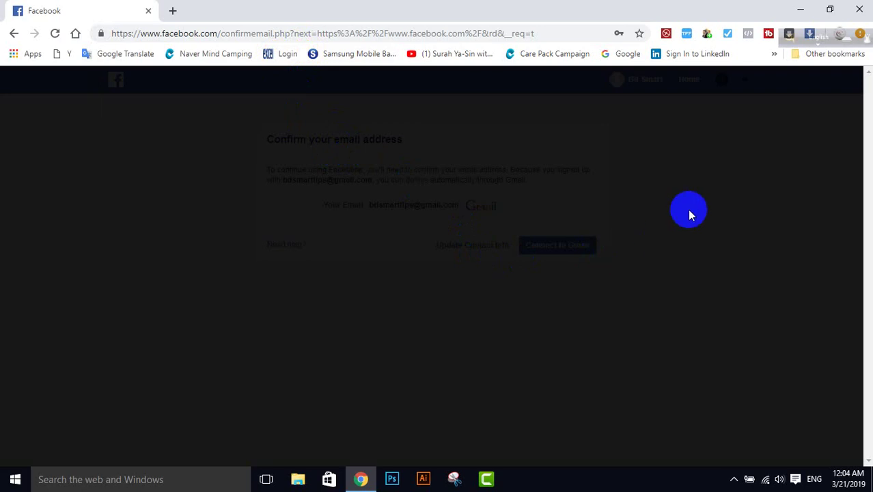
click(687, 209)
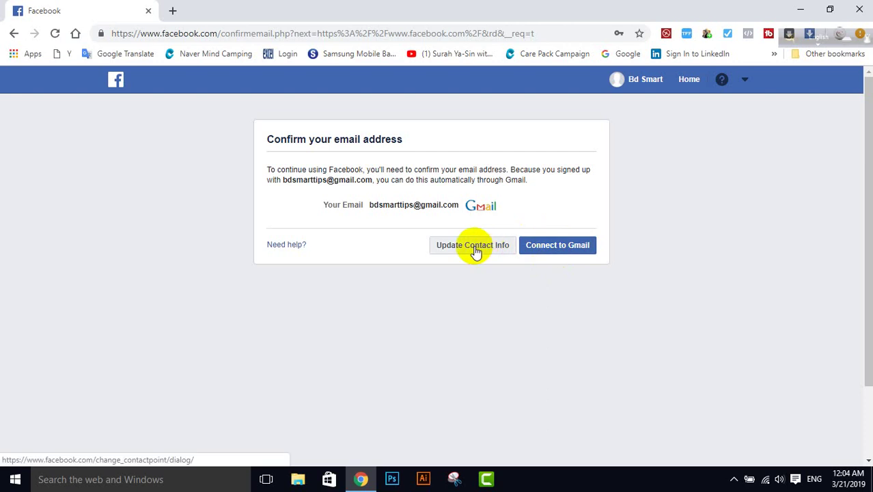
Step: Confirm the account by signing into Google with the Gmail address and its password
click(555, 247)
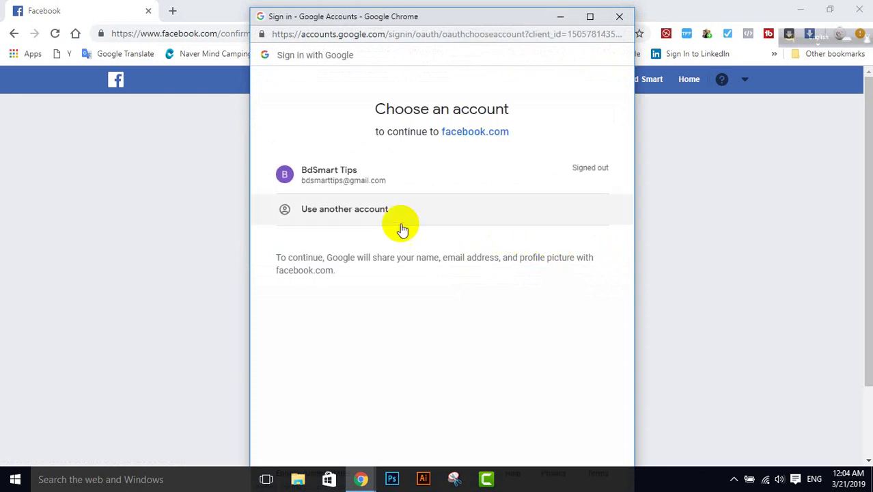
click(376, 213)
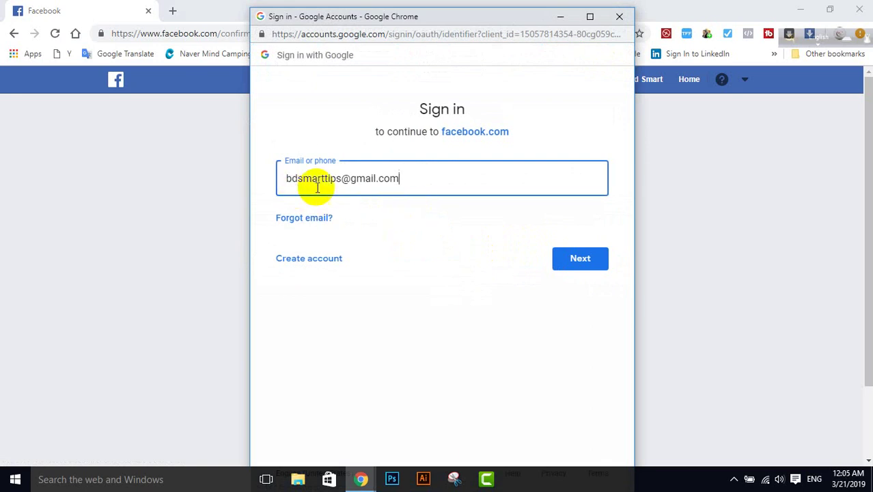
click(585, 259)
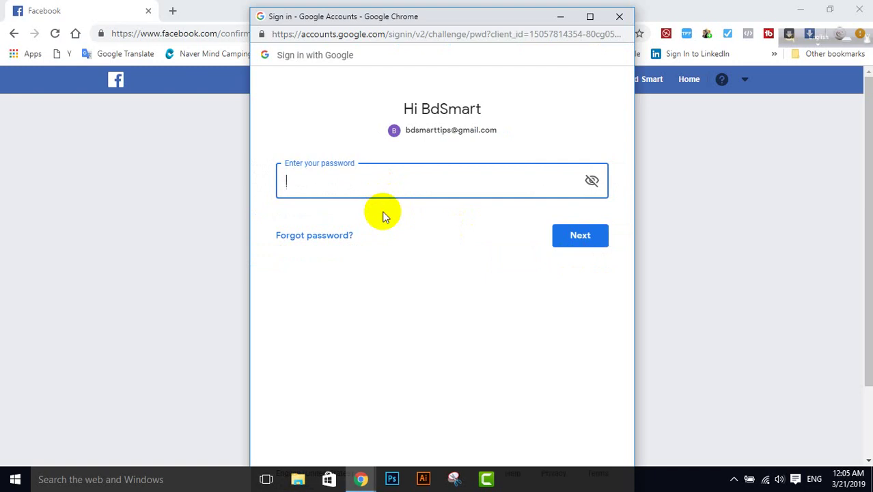
text(•••••••••)
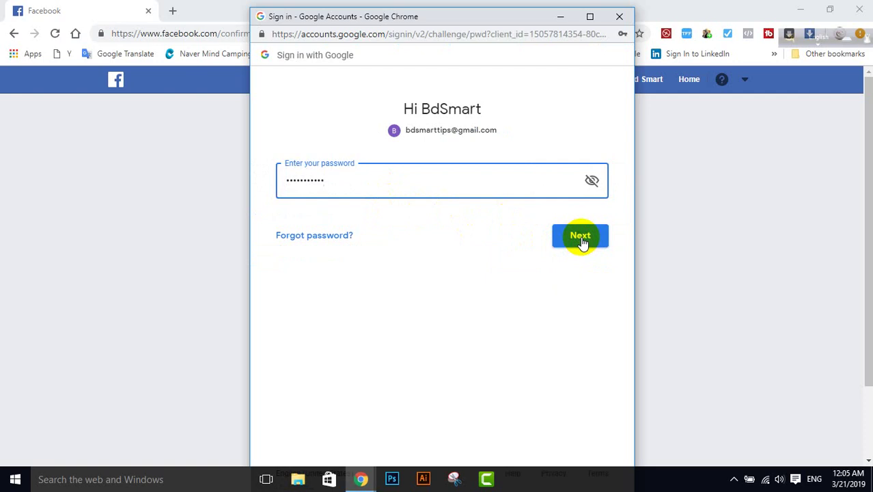
click(582, 240)
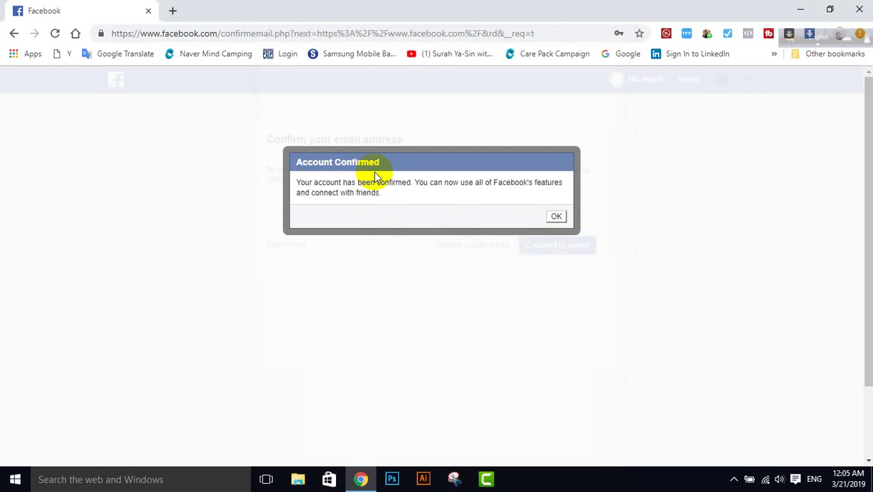
Step: Acknowledge Account Confirmed, block notifications, close the tip, and skip finding friends
click(556, 217)
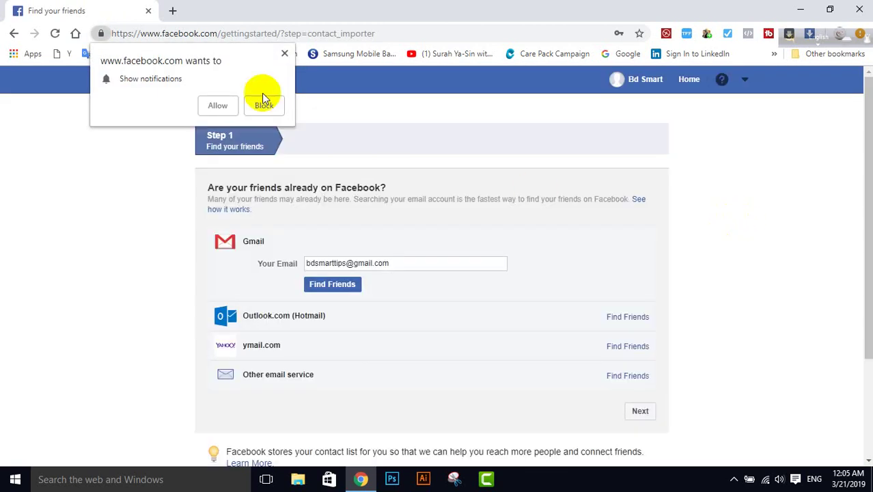
click(285, 54)
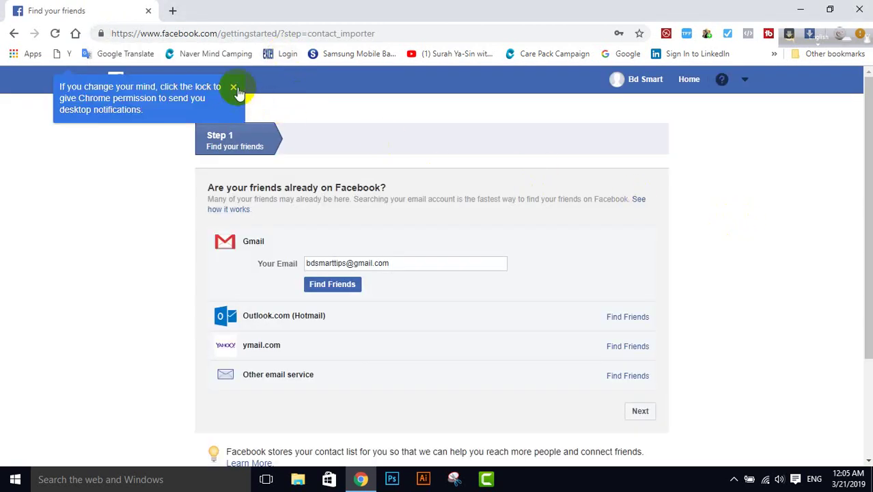
click(233, 86)
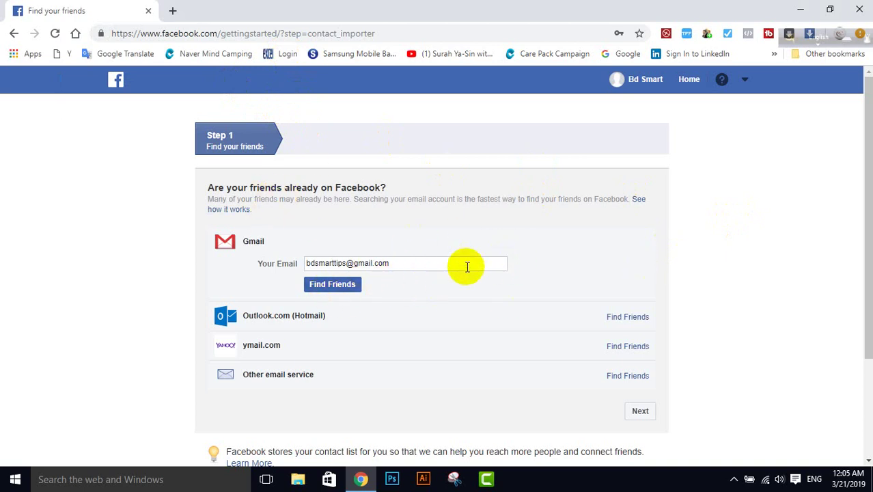
scroll(467, 267, down, 1)
scroll(467, 267, down, 1)
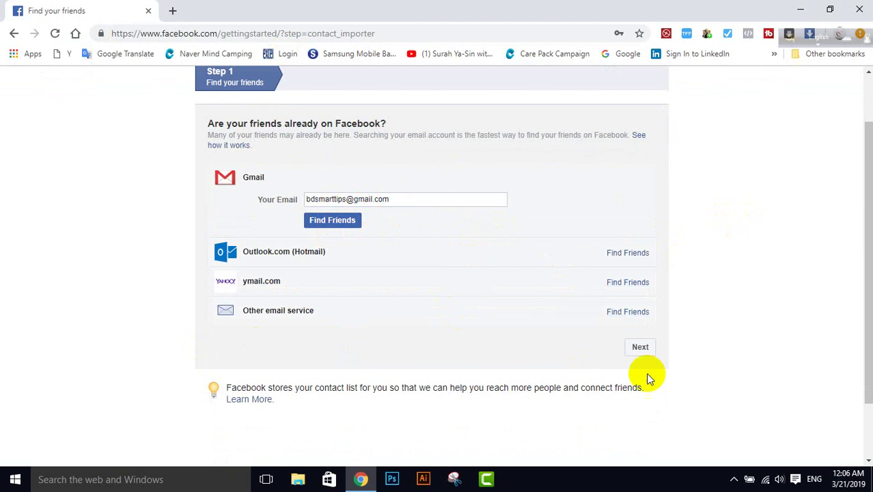
click(640, 349)
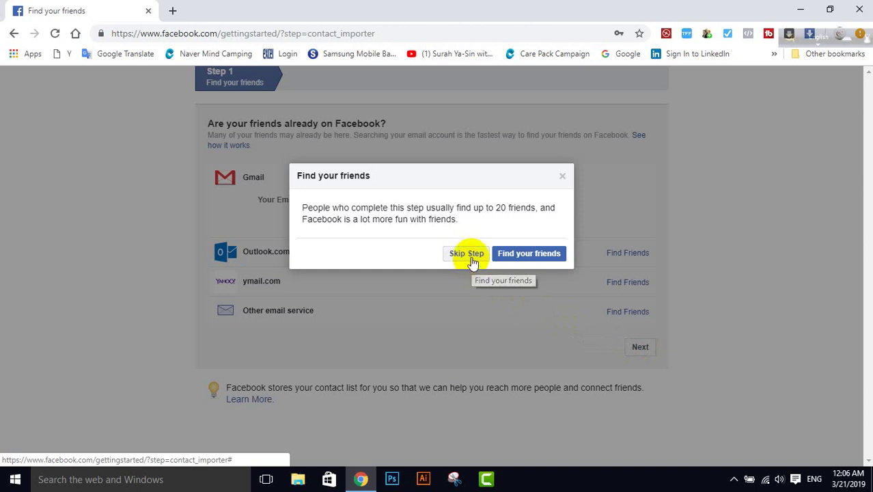
click(463, 254)
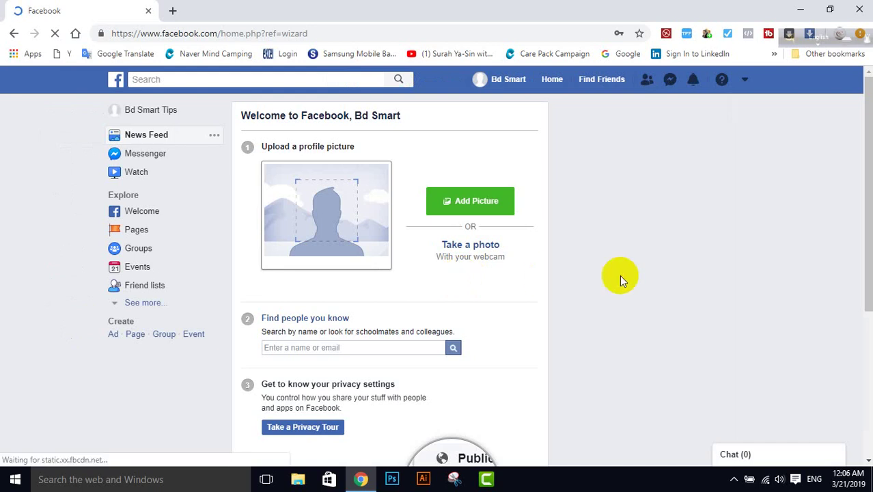
Step: Upload the Bd Smart Tips logo image as the profile picture via Add Picture
scroll(624, 279, down, 3)
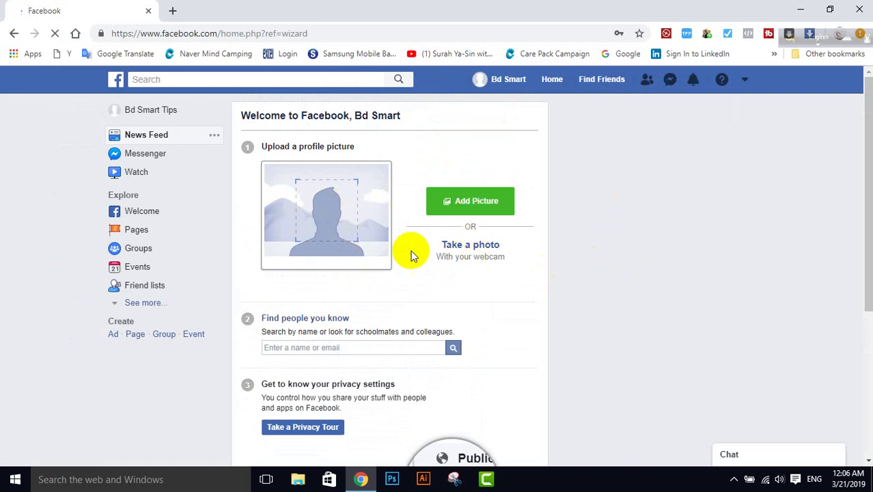
click(463, 205)
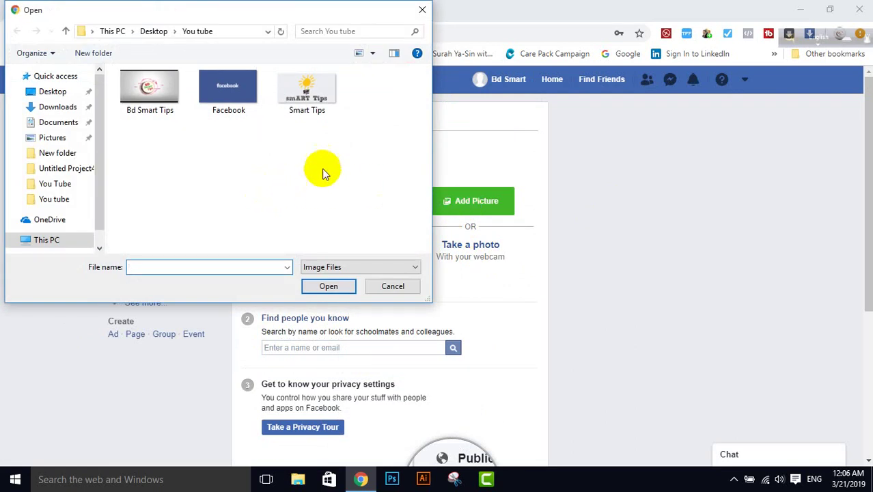
double_click(153, 94)
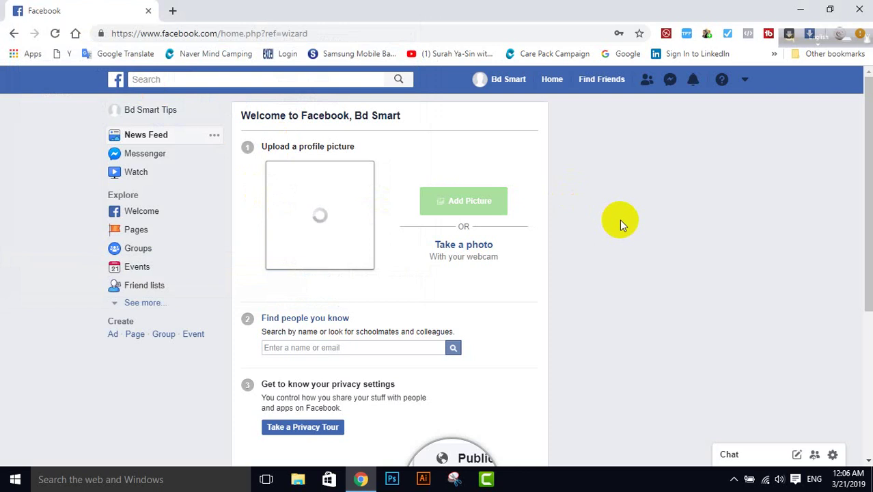
scroll(516, 318, down, 3)
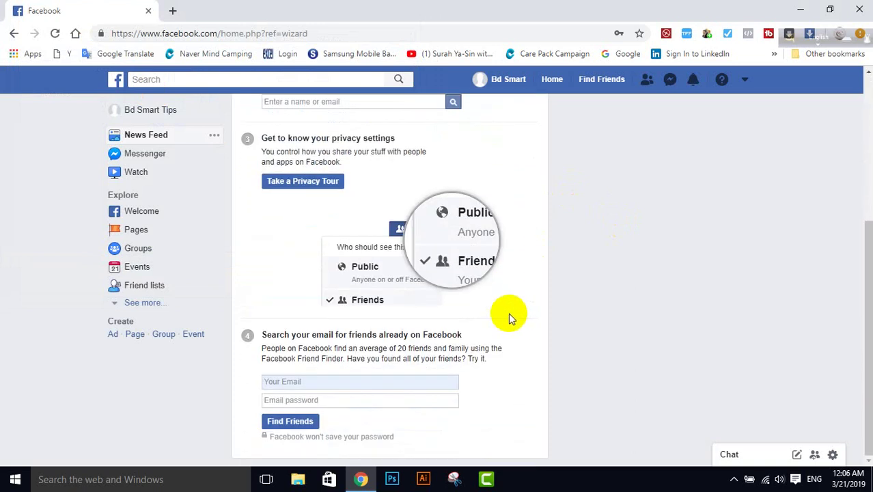
scroll(505, 314, up, 4)
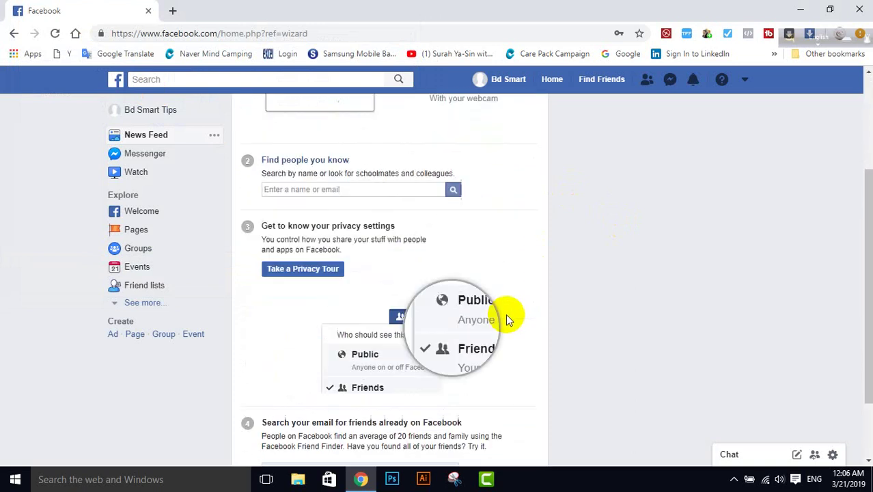
scroll(505, 313, down, 3)
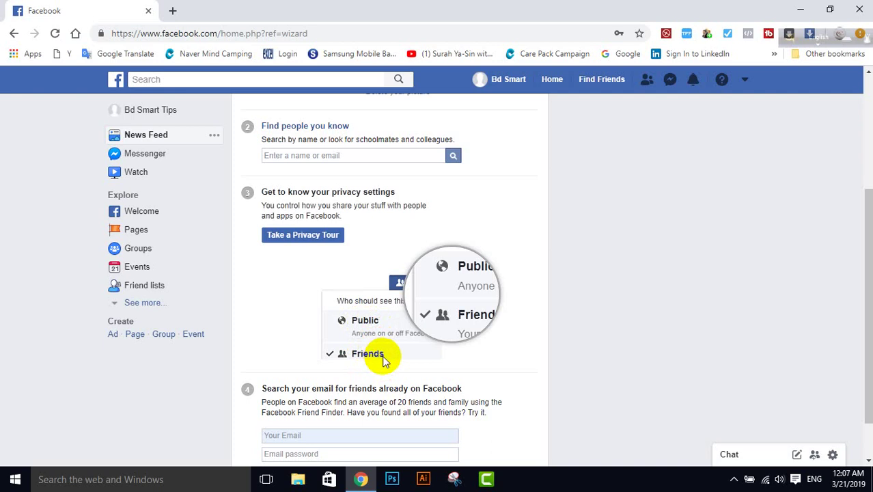
scroll(485, 310, down, 1)
scroll(487, 311, down, 1)
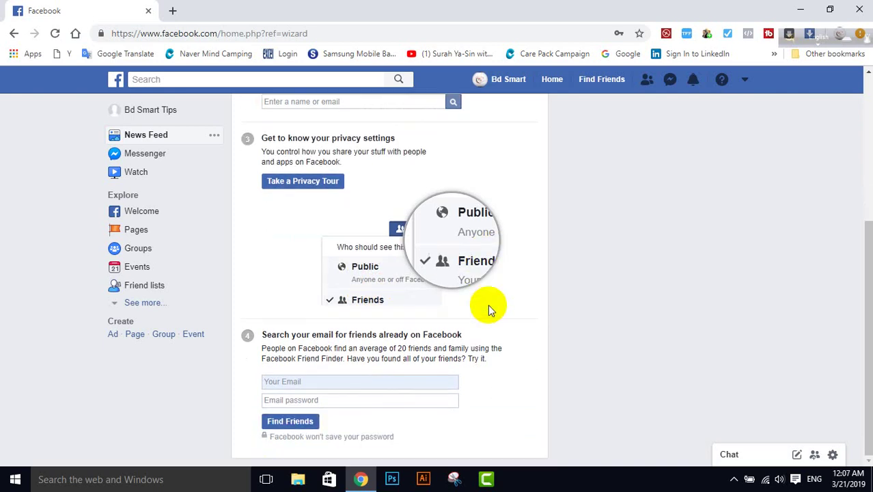
scroll(496, 299, up, 4)
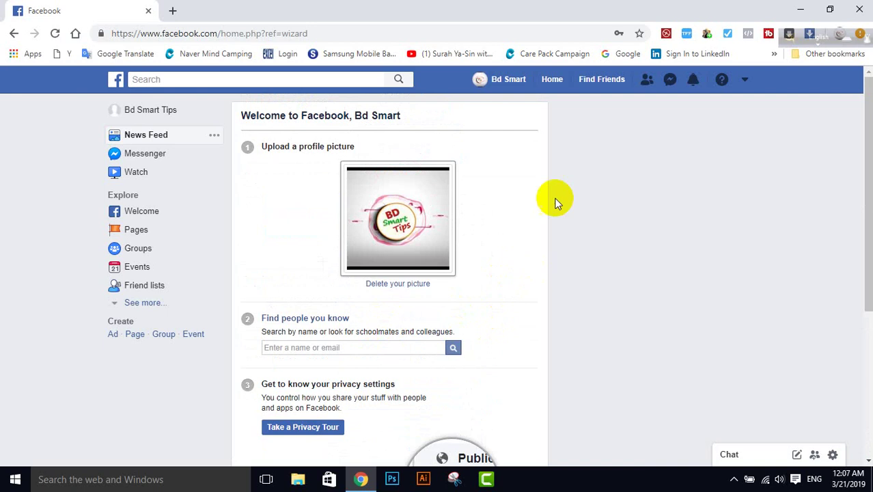
scroll(549, 189, down, 4)
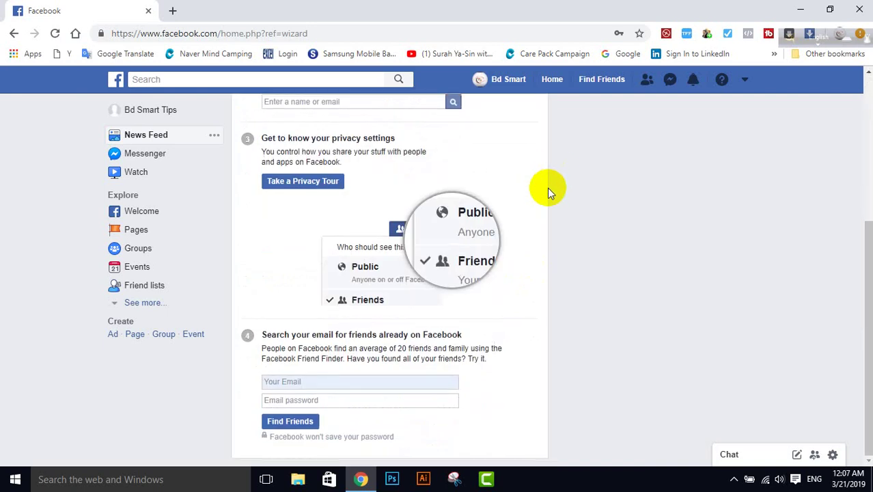
Step: Upload the Smart Tips image as the cover, drag it up to show smART Tips, and save
click(514, 82)
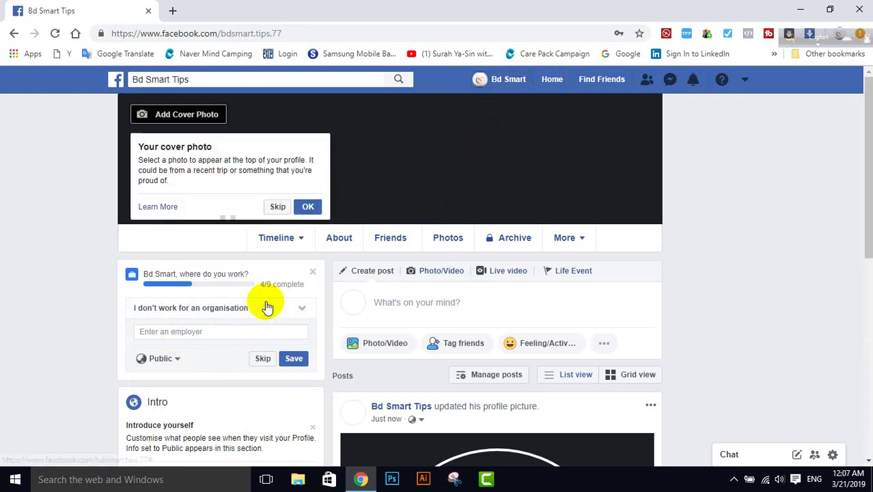
click(277, 206)
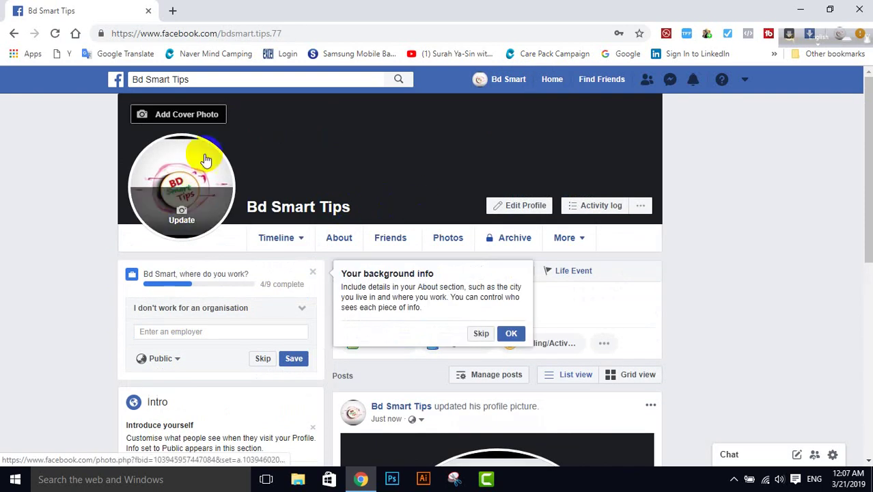
click(205, 116)
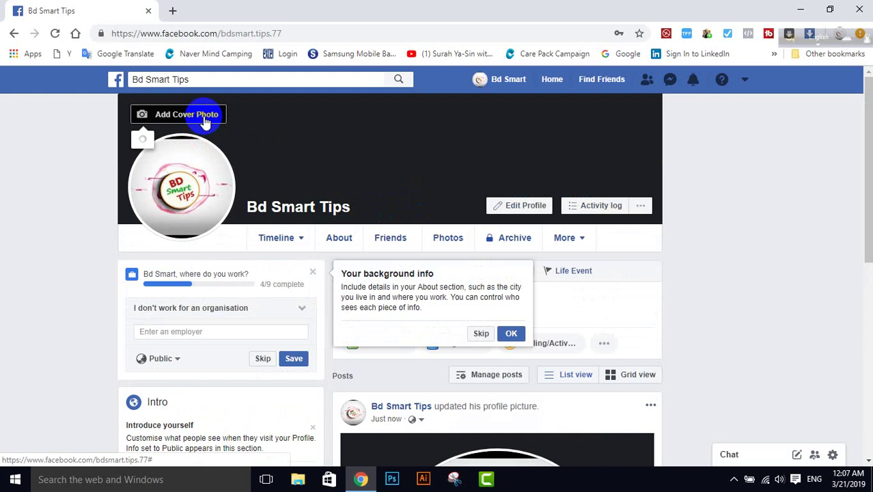
click(376, 264)
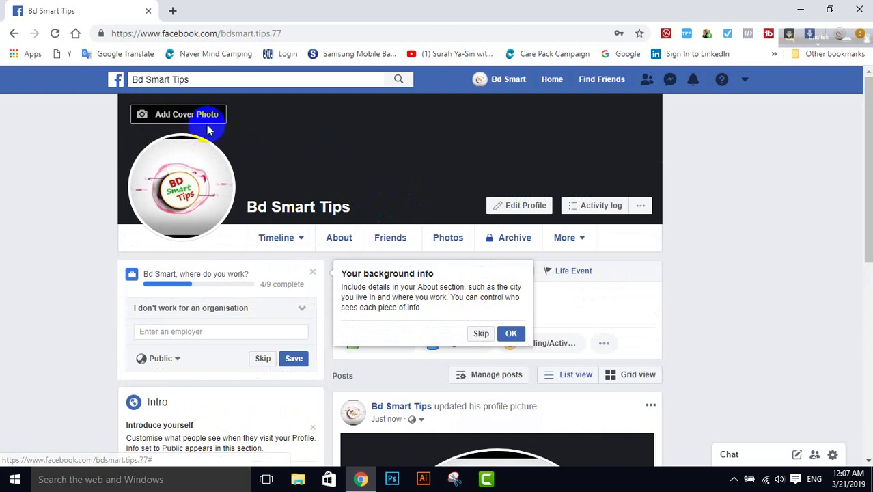
click(201, 116)
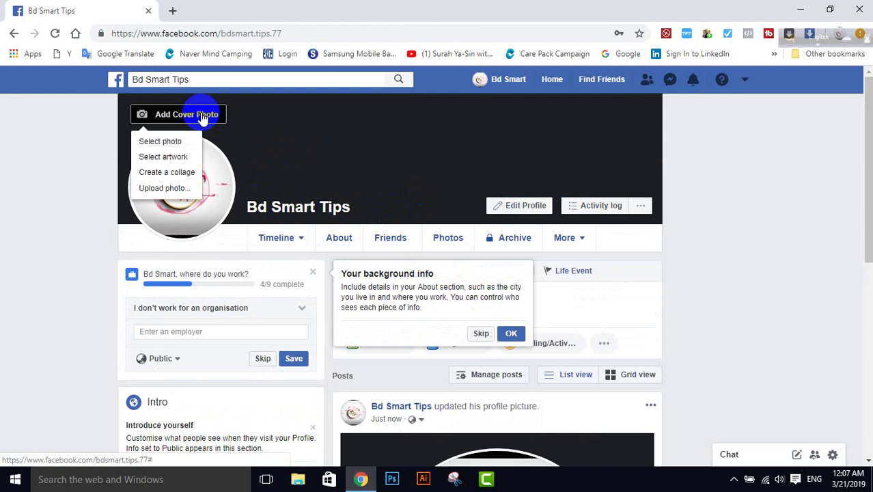
click(172, 188)
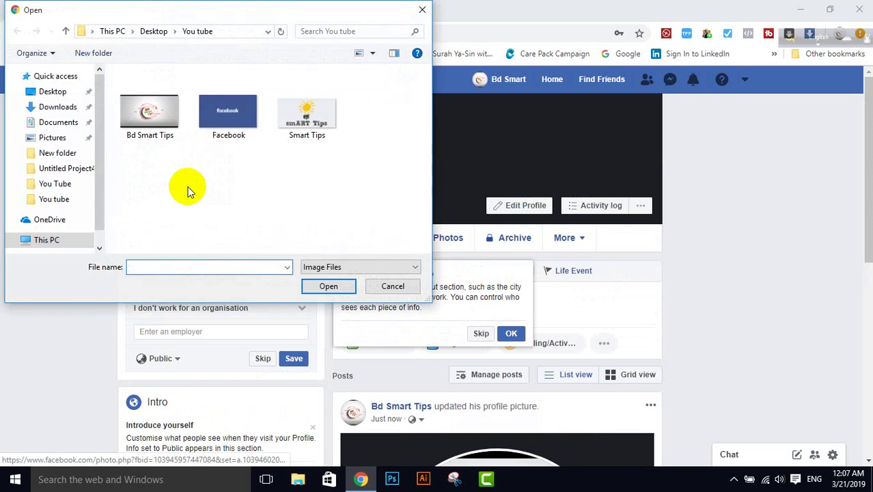
double_click(309, 122)
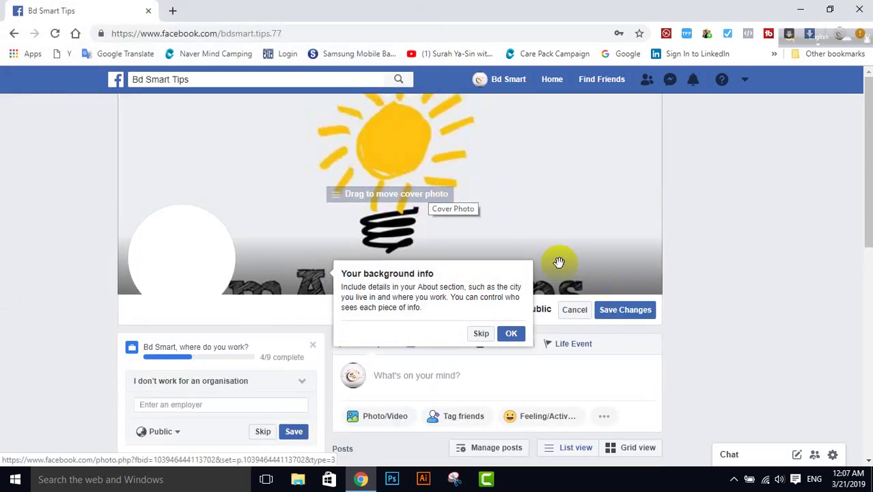
drag(520, 226, 520, 150)
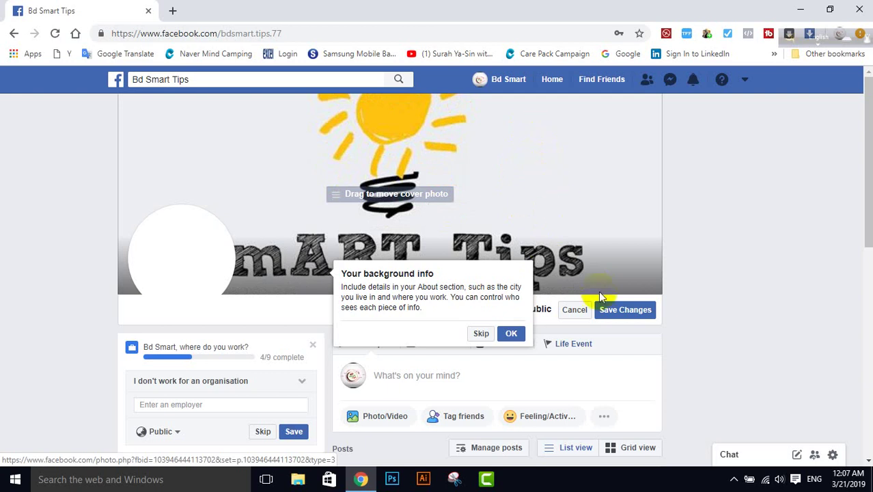
click(623, 312)
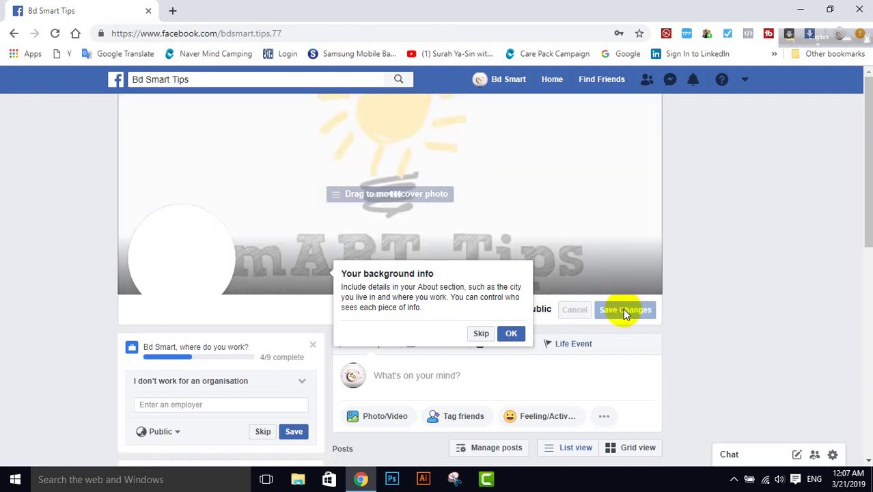
Step: Check the new 'updated his cover photo' post on the timeline, then dismiss the background info tip
scroll(610, 308, down, 3)
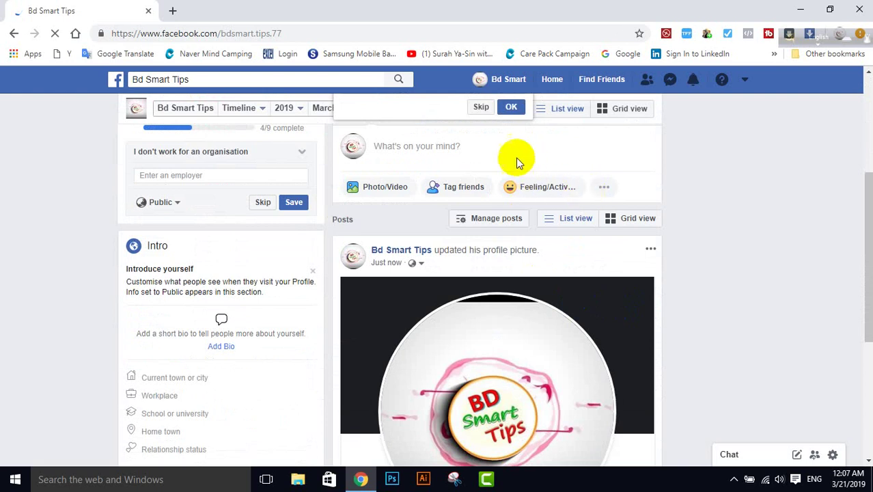
click(512, 109)
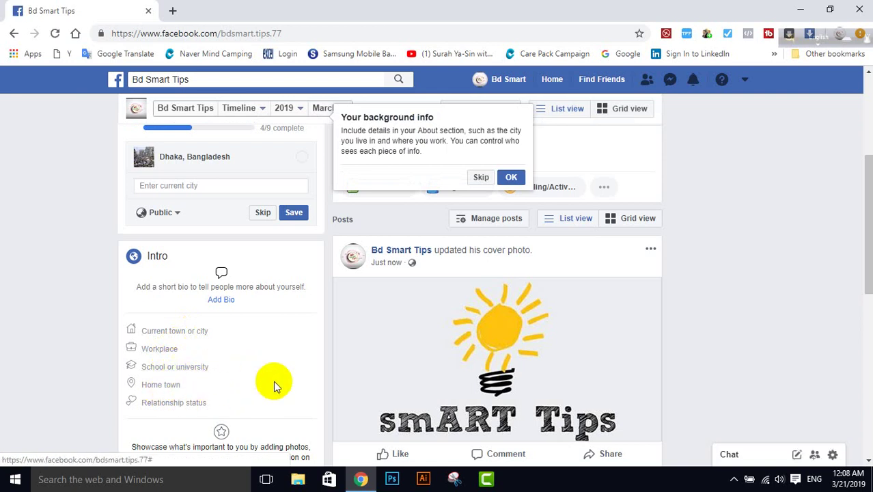
scroll(273, 381, down, 1)
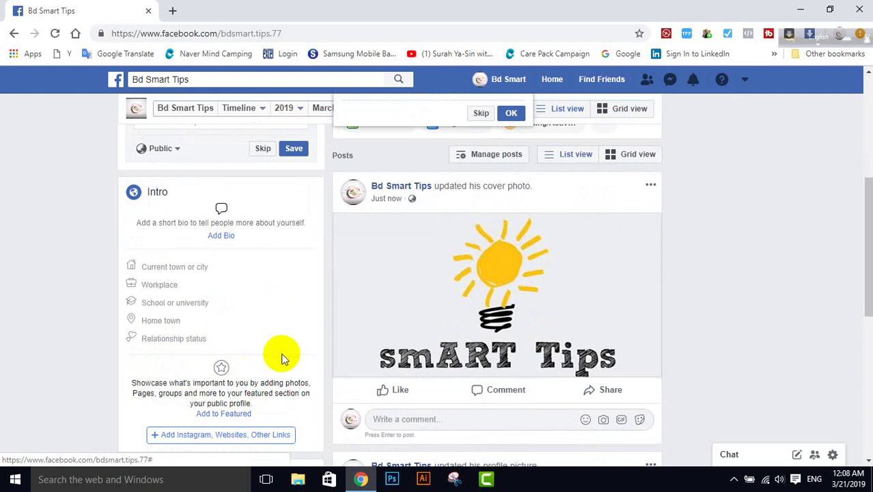
scroll(288, 351, down, 2)
scroll(288, 349, down, 5)
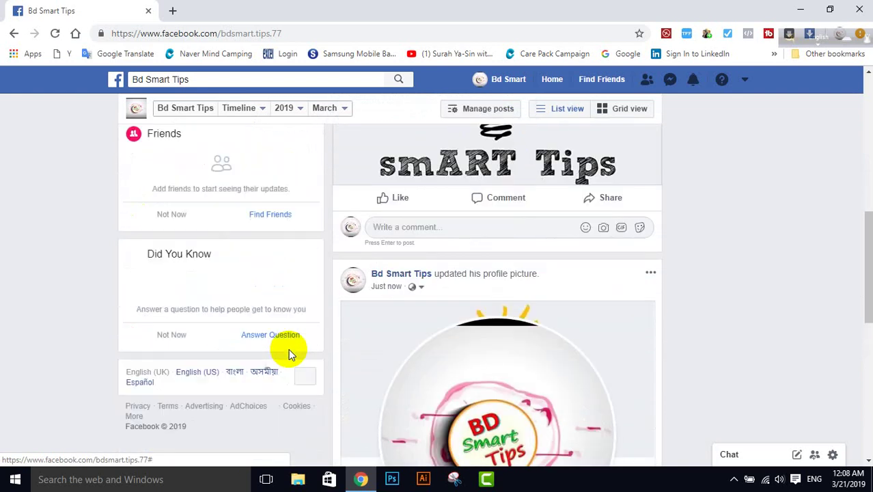
scroll(392, 344, up, 5)
scroll(393, 344, up, 3)
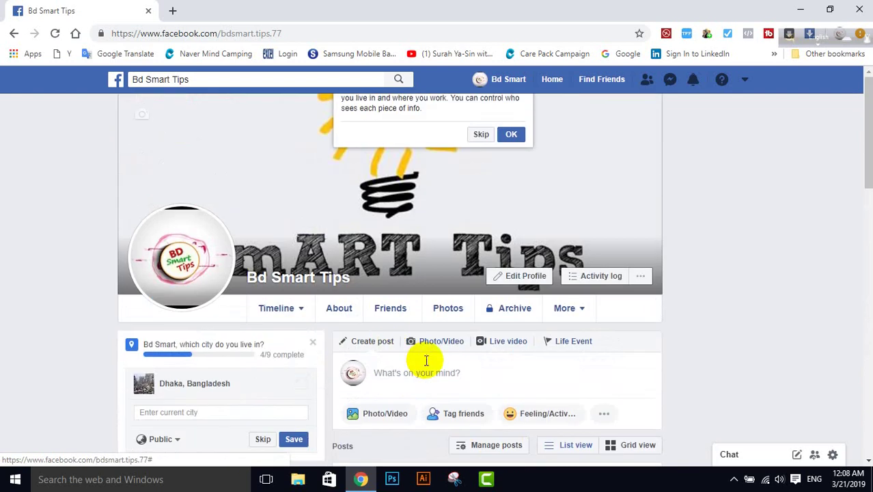
click(511, 135)
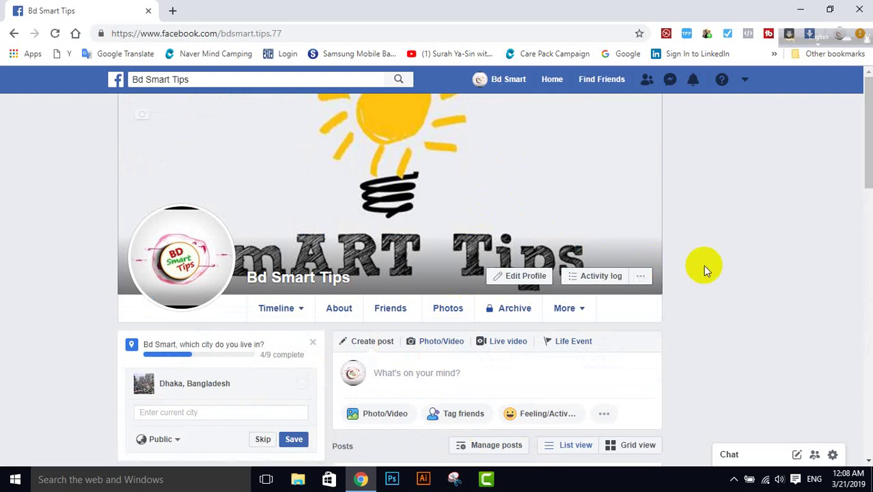